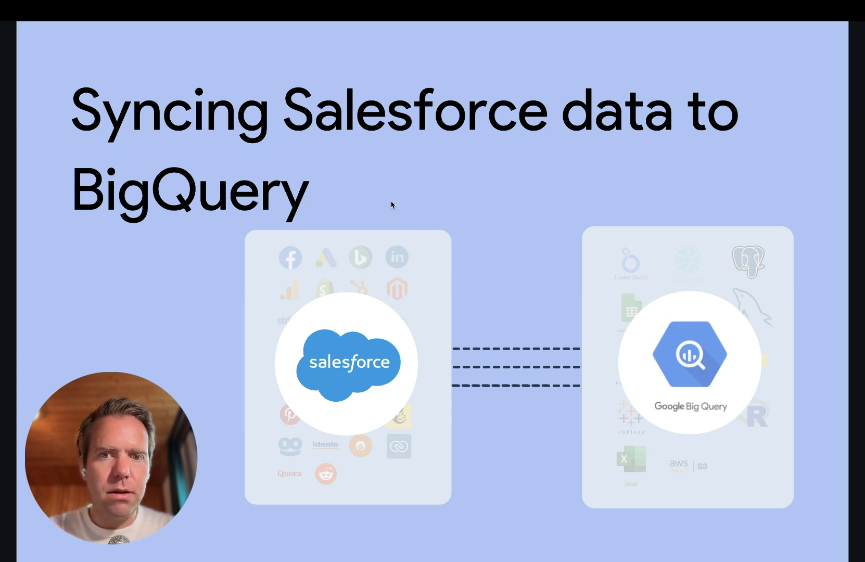
Move from the intro slide to the live Windsor.ai Salesforce connector page
key("ctrl+Right")
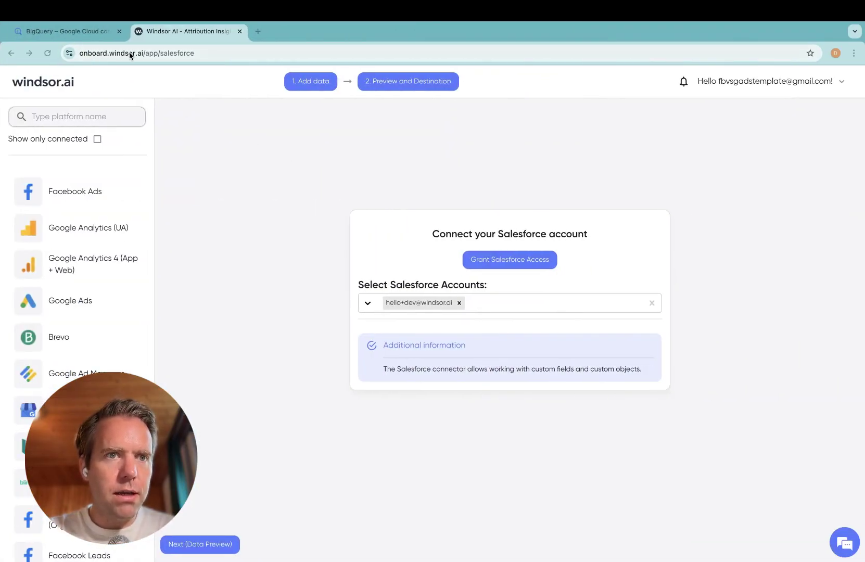
Search the platform list for 'sa' and grant Windsor.ai access to Salesforce
left_click(122, 112)
type("sa")
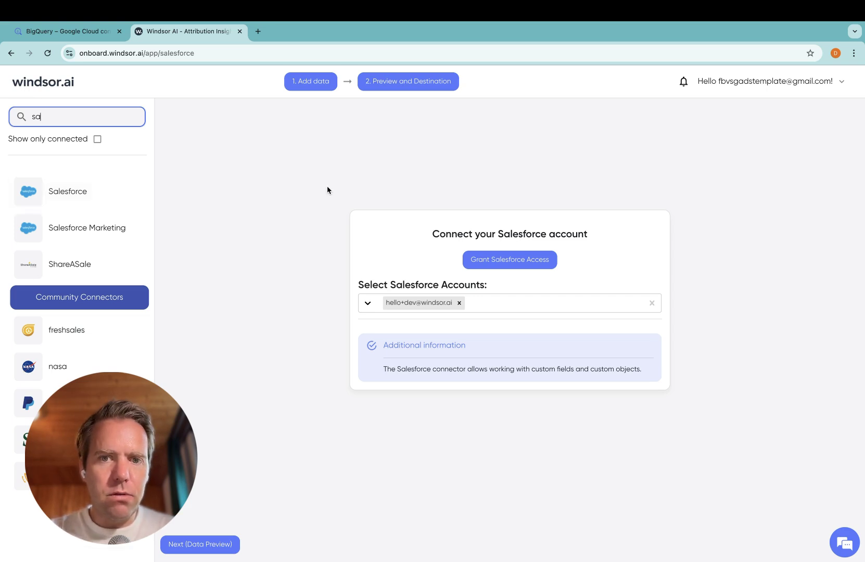
left_click(487, 259)
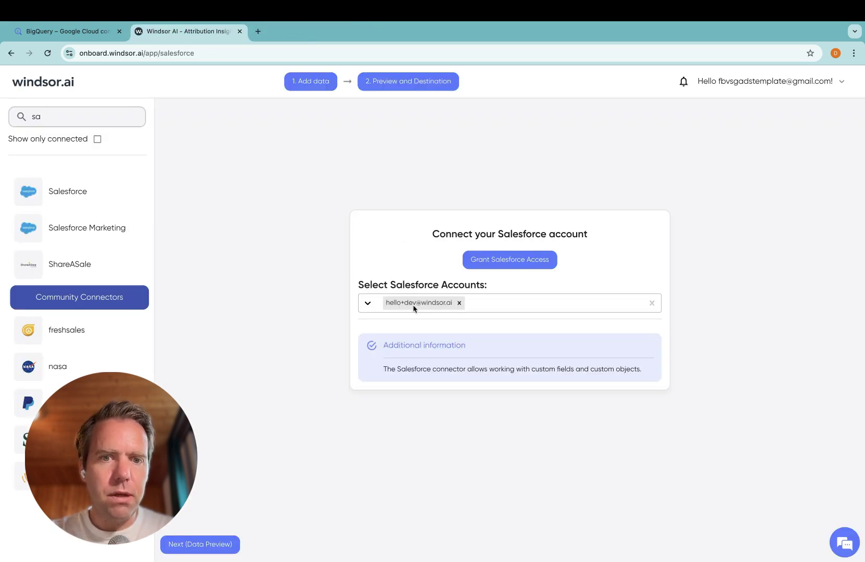
Preview the Salesforce data, leave Report Presets unchanged, and add a BigQuery destination task
left_click(403, 82)
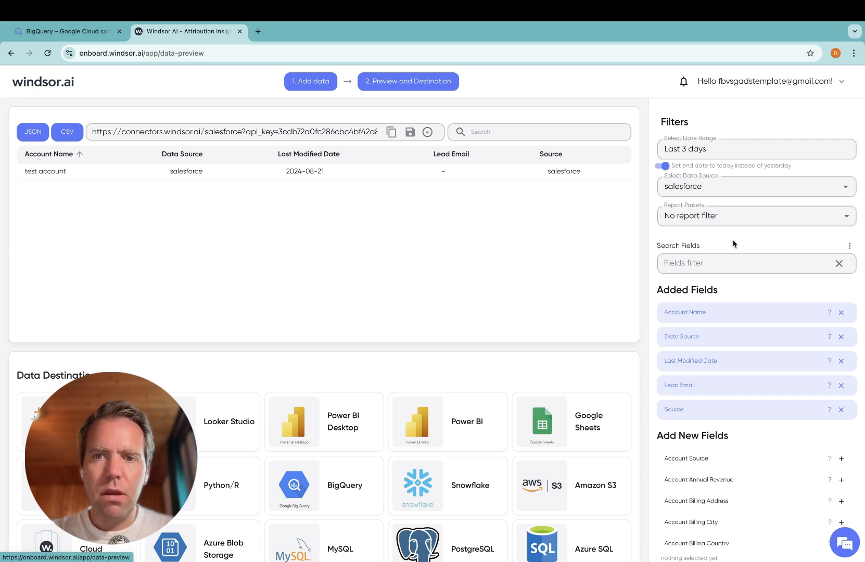
scroll(575, 280, "down", 2)
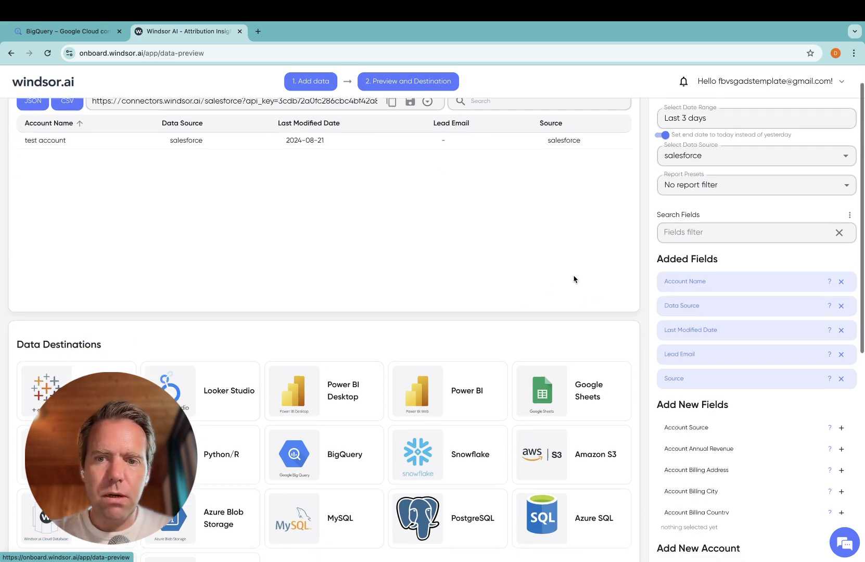
scroll(687, 487, "down", 3)
scroll(688, 473, "down", 3)
scroll(688, 446, "up", 3)
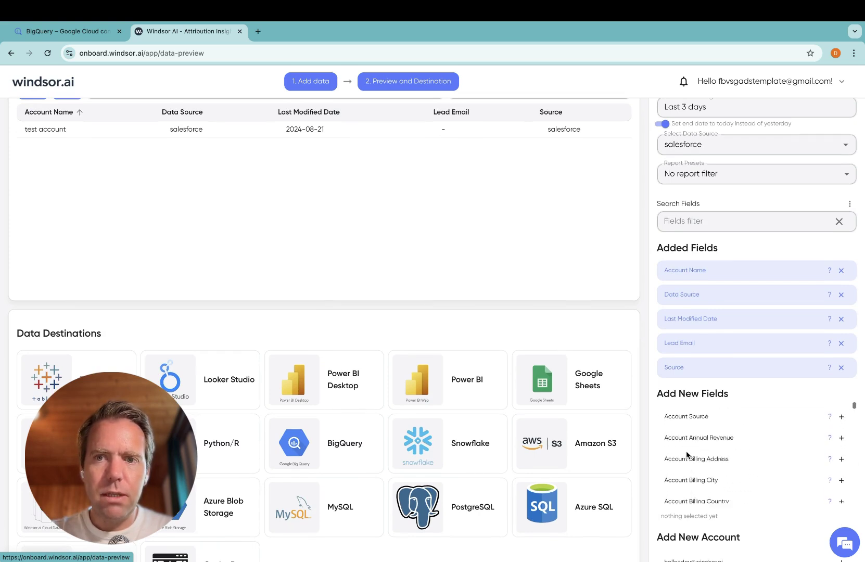
scroll(687, 338, "up", 3)
left_click(711, 215)
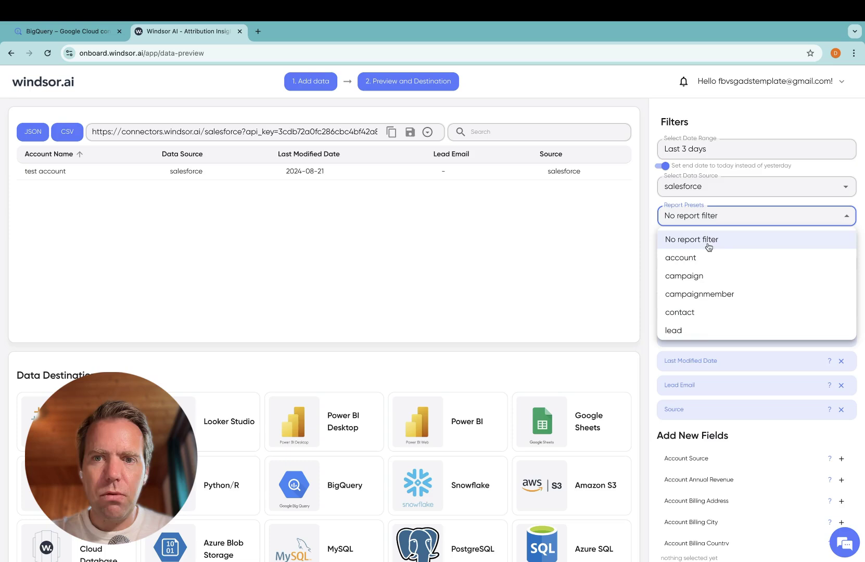
scroll(702, 298, "down", 3)
scroll(703, 298, "up", 3)
scroll(702, 298, "up", 3)
left_click(458, 289)
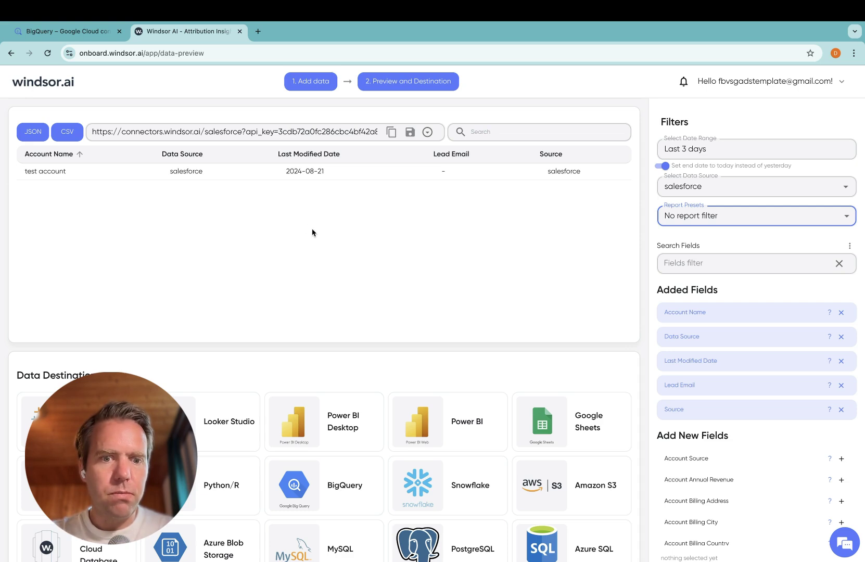
left_click(317, 481)
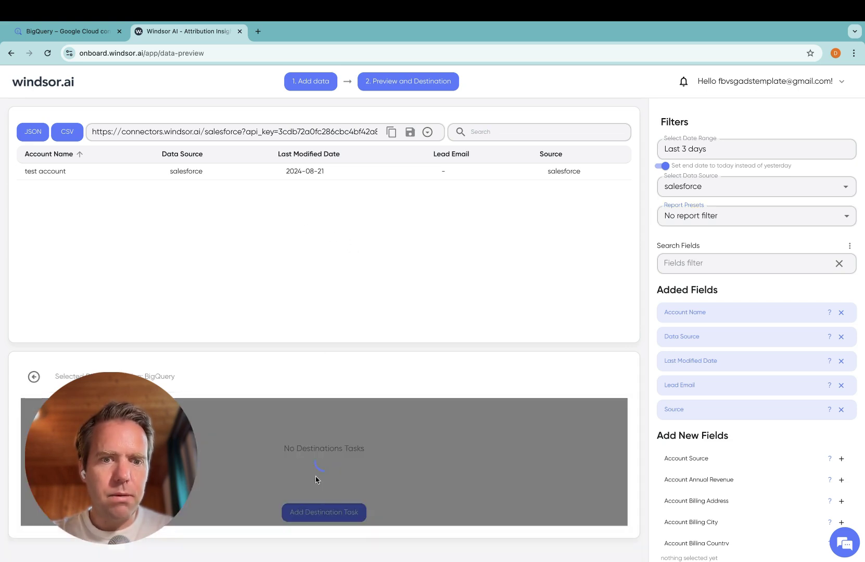
scroll(310, 453, "down", 1)
scroll(311, 453, "down", 2)
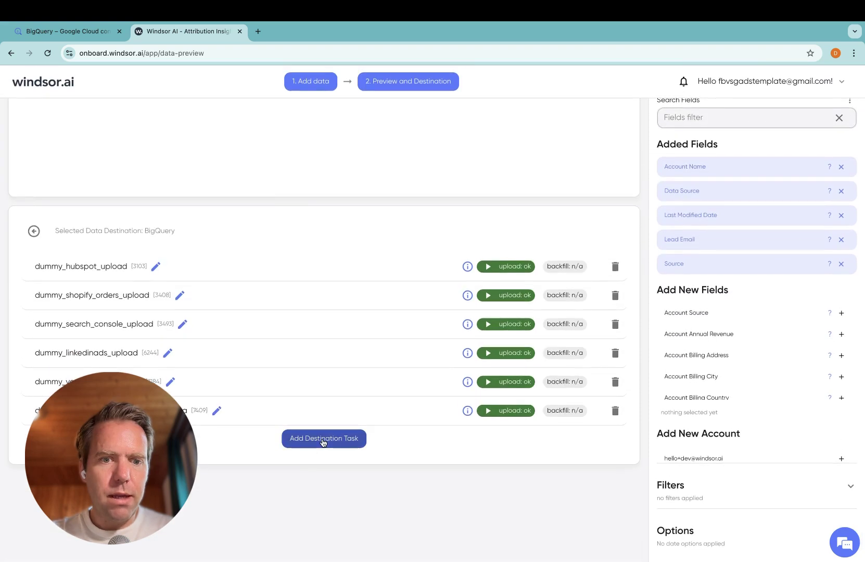
left_click(323, 438)
left_click(344, 237)
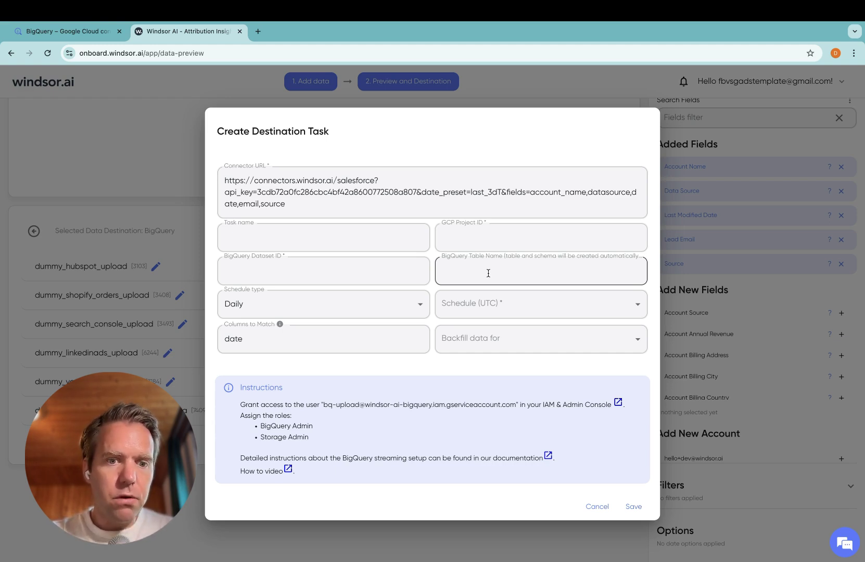
left_click(378, 369)
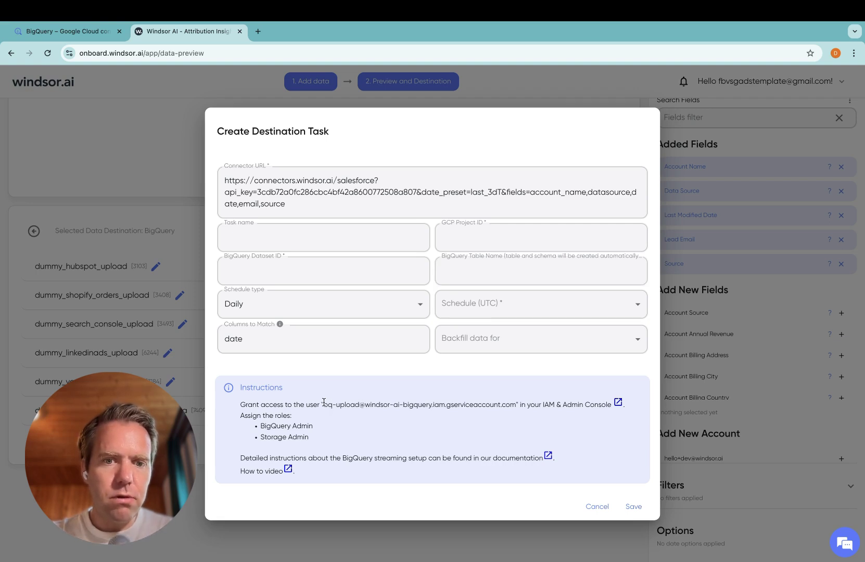
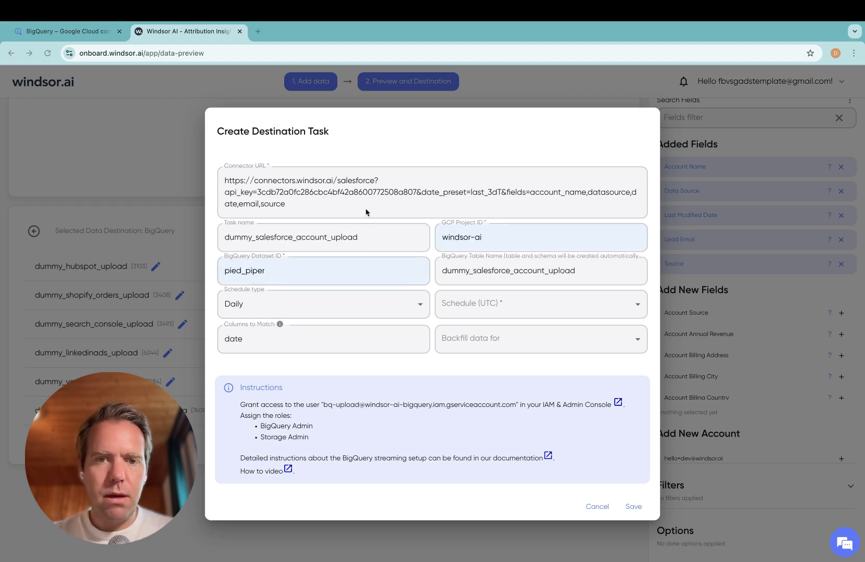
Schedule the task daily at 02:00 UTC, leave the backfill period empty, and save it
left_click(553, 308)
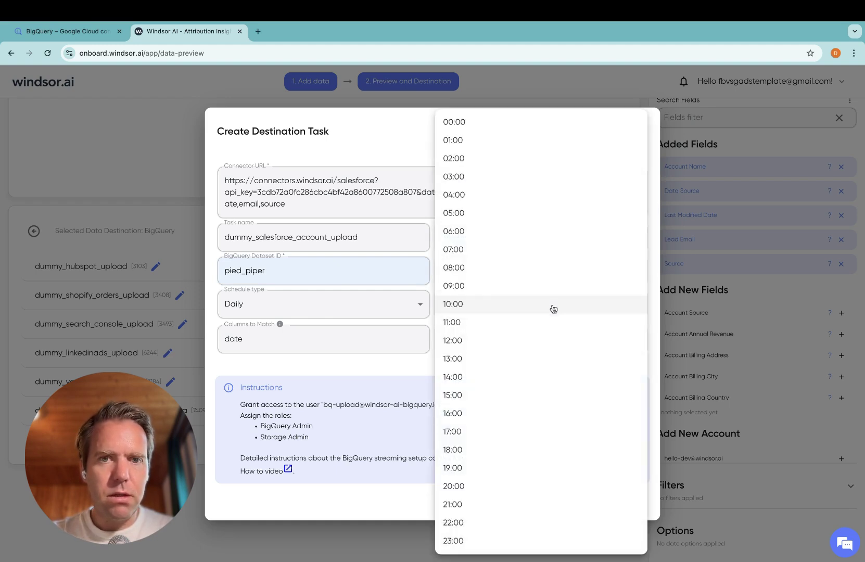
left_click(504, 158)
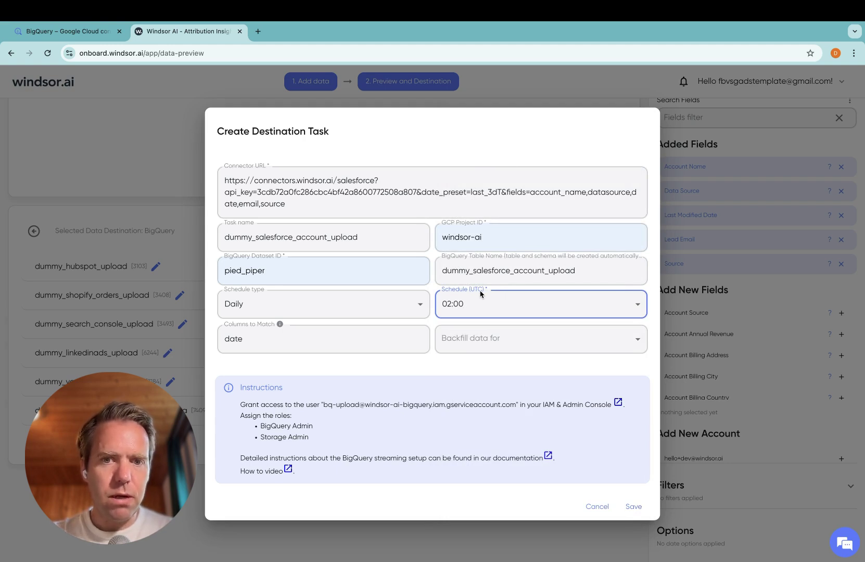
left_click(484, 337)
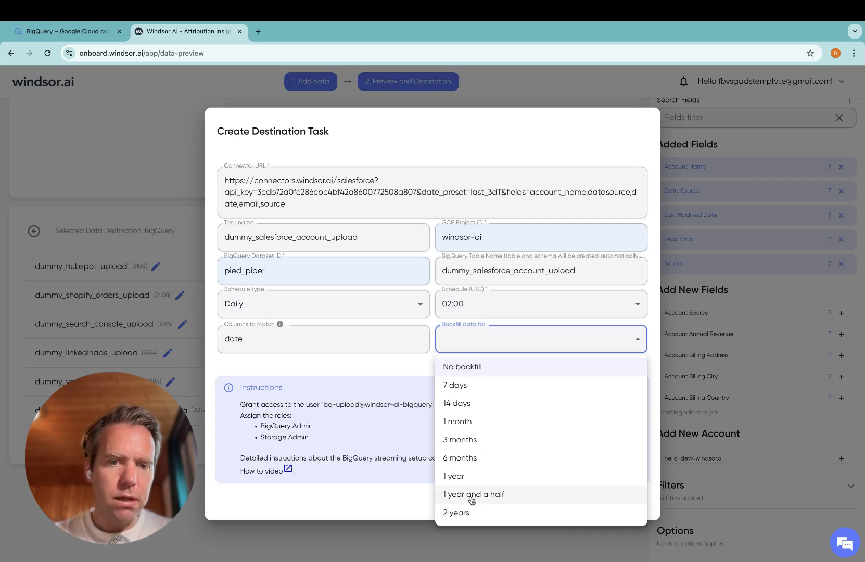
left_click(492, 343)
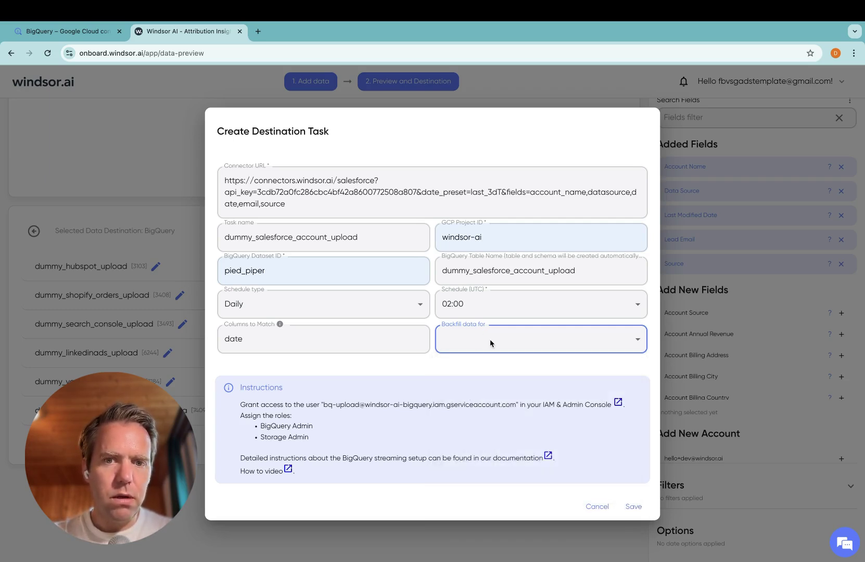
left_click(633, 507)
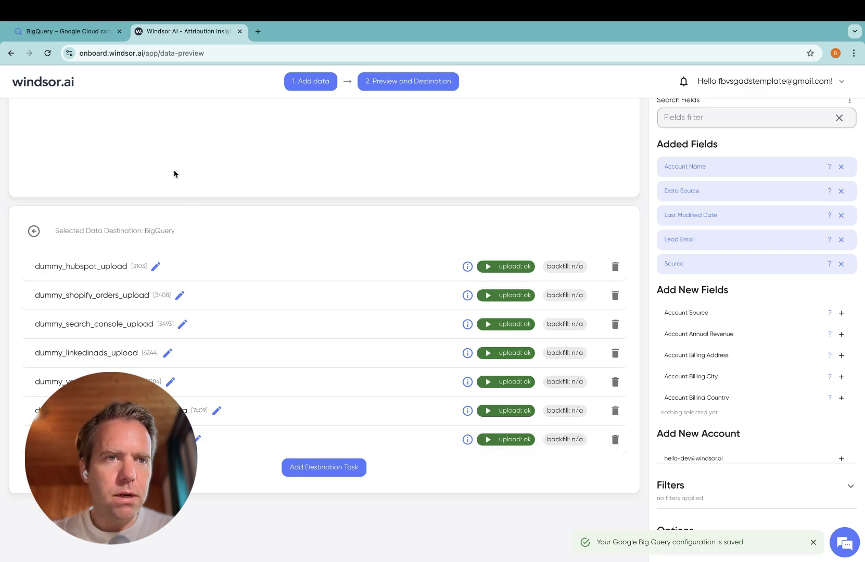
Reopen the saved Salesforce task to check its last upload status
left_click(197, 440)
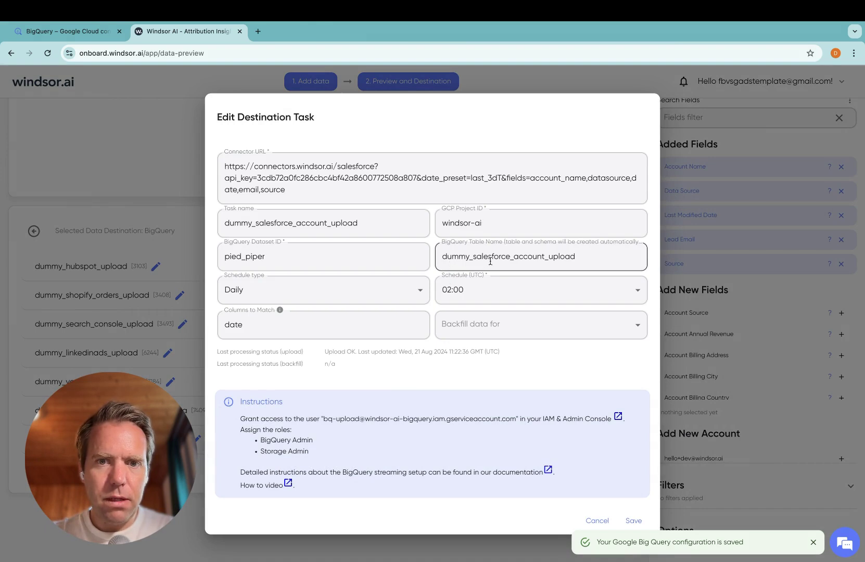
Preview the one-row dummy_salesforce_account_upload table in BigQuery, then cancel Windsor.ai's task editor
left_click(67, 31)
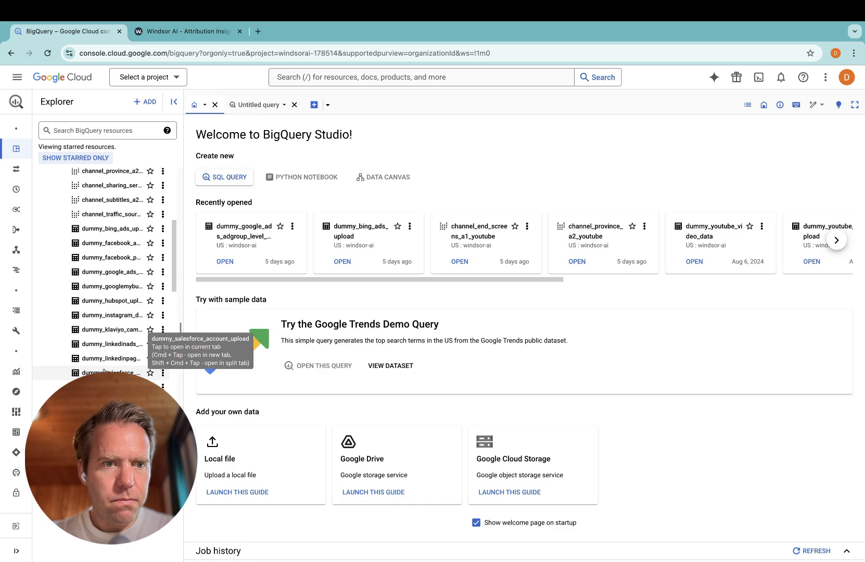
left_click(108, 373)
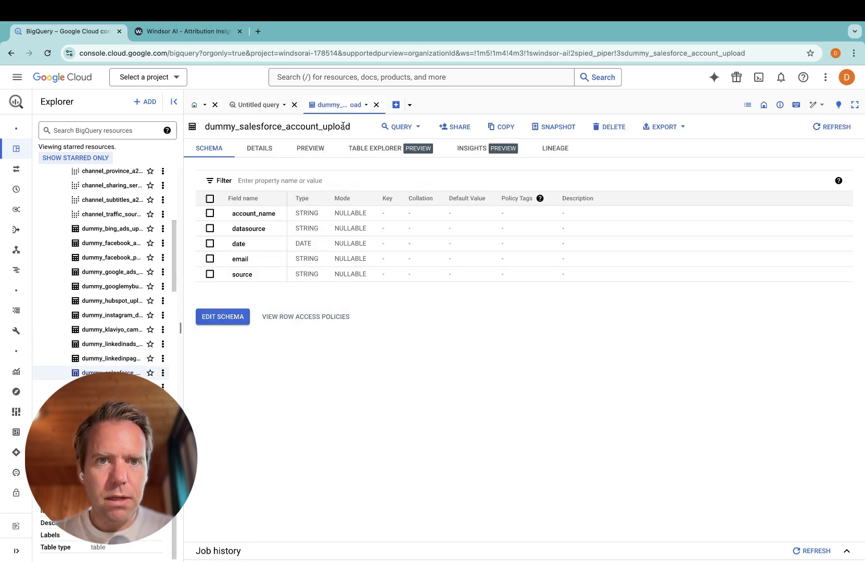
left_click(312, 148)
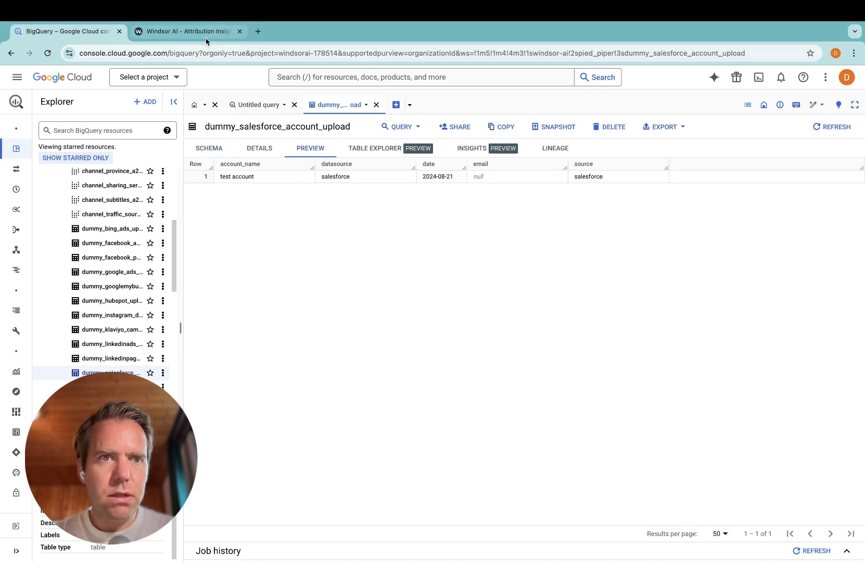
left_click(188, 32)
left_click(596, 521)
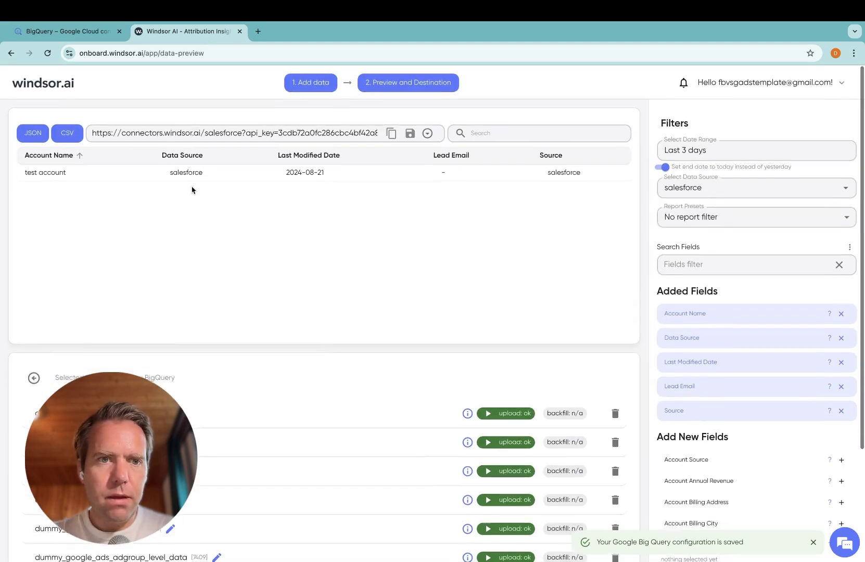